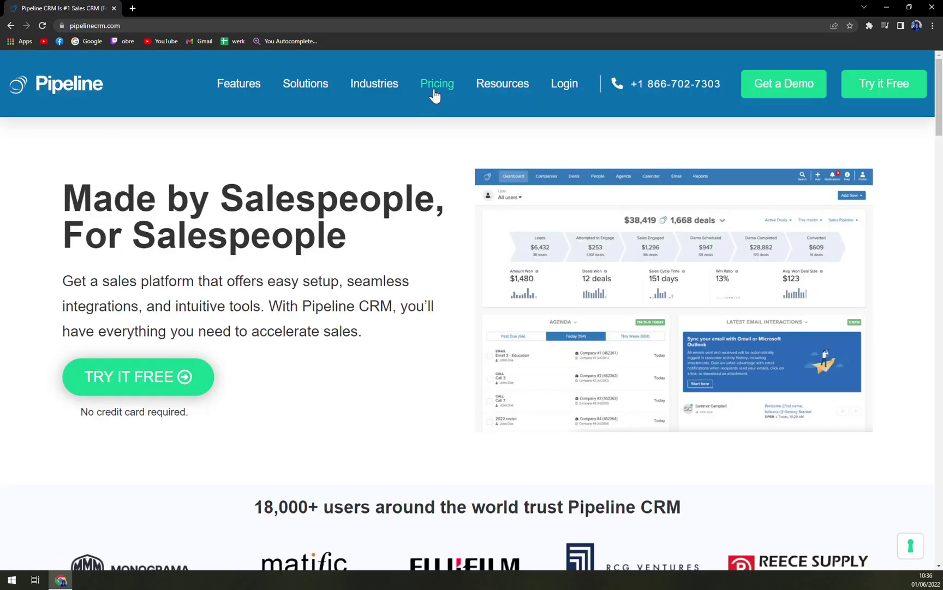
# Open the Pricing page and zoom out to see the Start, Develop and Grow plans.
pyautogui.click(421, 102)
pyautogui.scroll(-3, 324, 314)
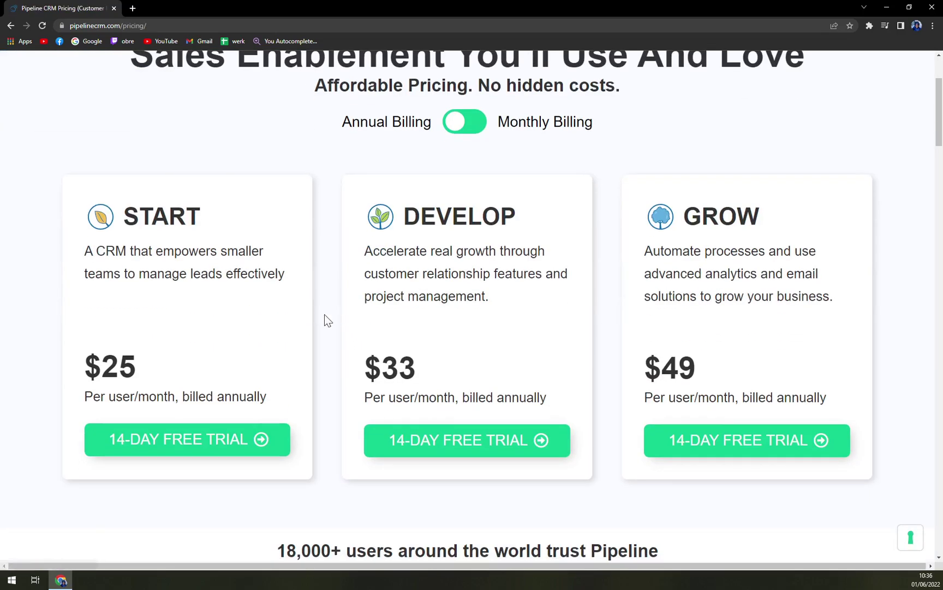
pyautogui.scroll(-4, 320, 317)
pyautogui.scroll(5, 320, 314)
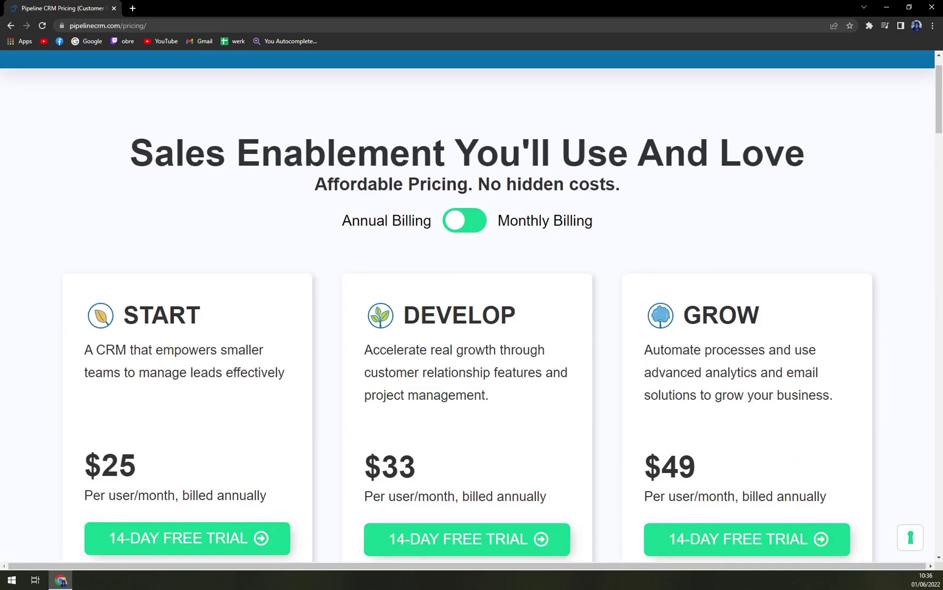
pyautogui.hotkey('ctrl', '-')
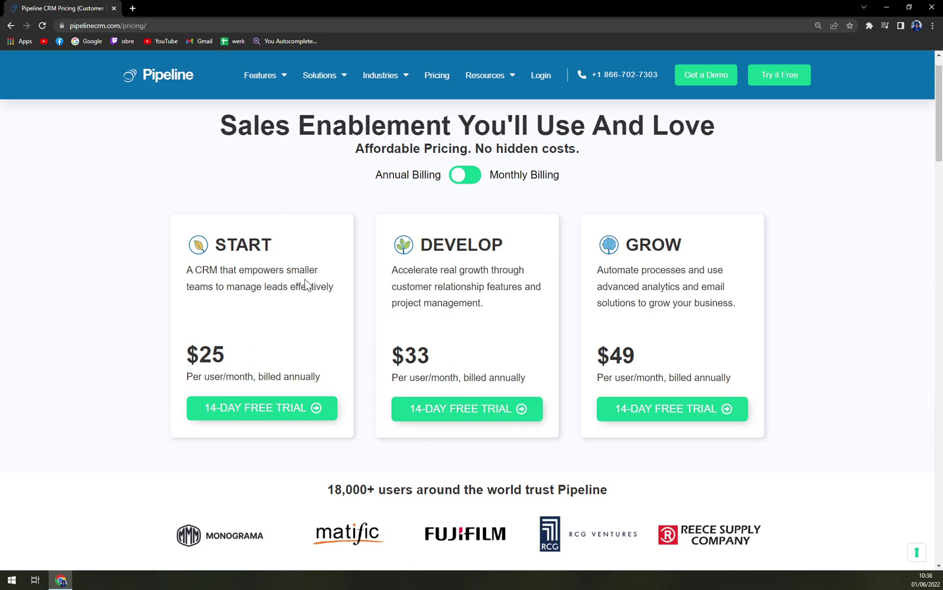
# Flip billing between monthly and annual, ending on annual prices of $25, $33 and $49.
pyautogui.click(465, 179)
pyautogui.click(466, 179)
pyautogui.click(466, 179)
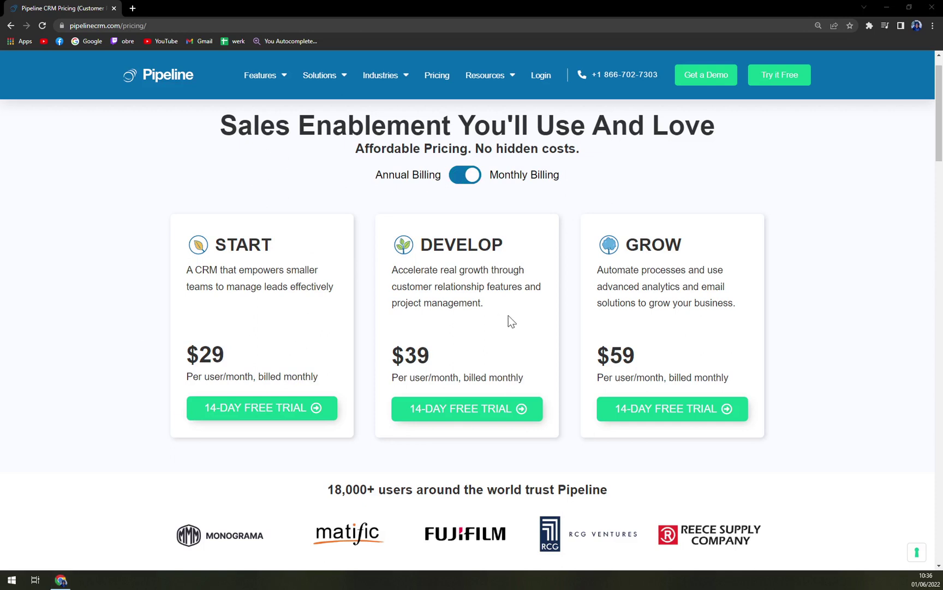
pyautogui.click(475, 179)
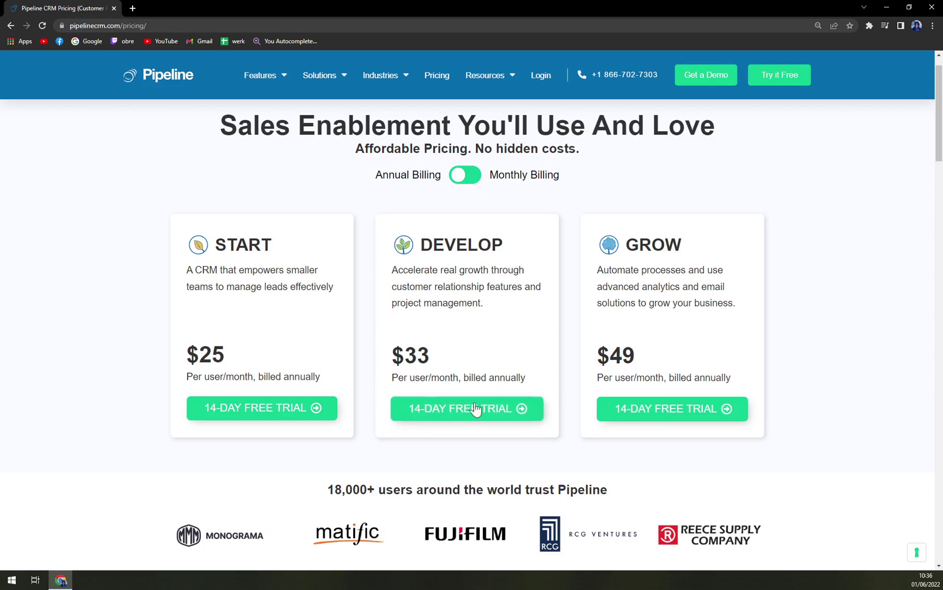
pyautogui.click(471, 186)
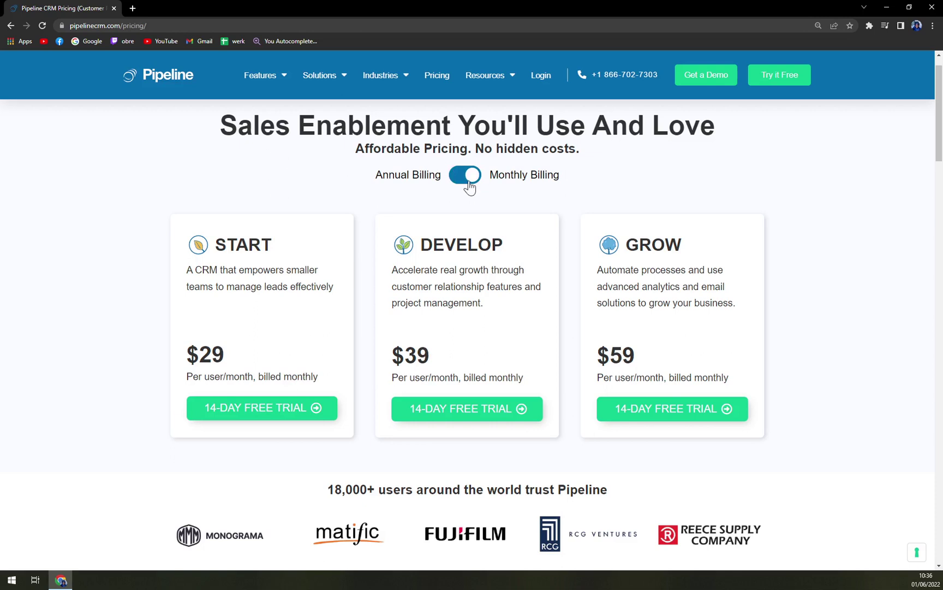
pyautogui.click(470, 182)
pyautogui.click(469, 182)
pyautogui.click(469, 182)
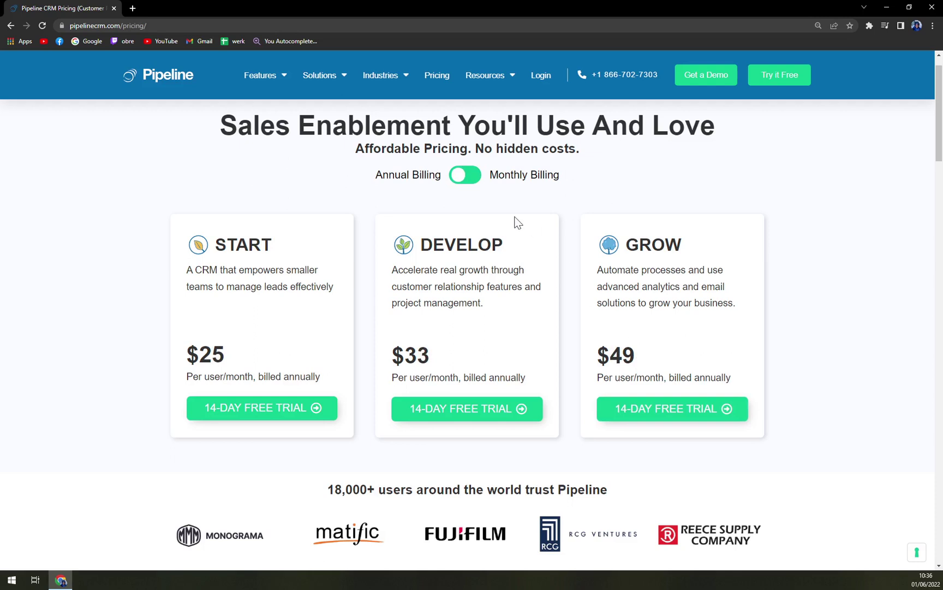
pyautogui.click(465, 173)
pyautogui.click(467, 170)
pyautogui.scroll(-5, 745, 321)
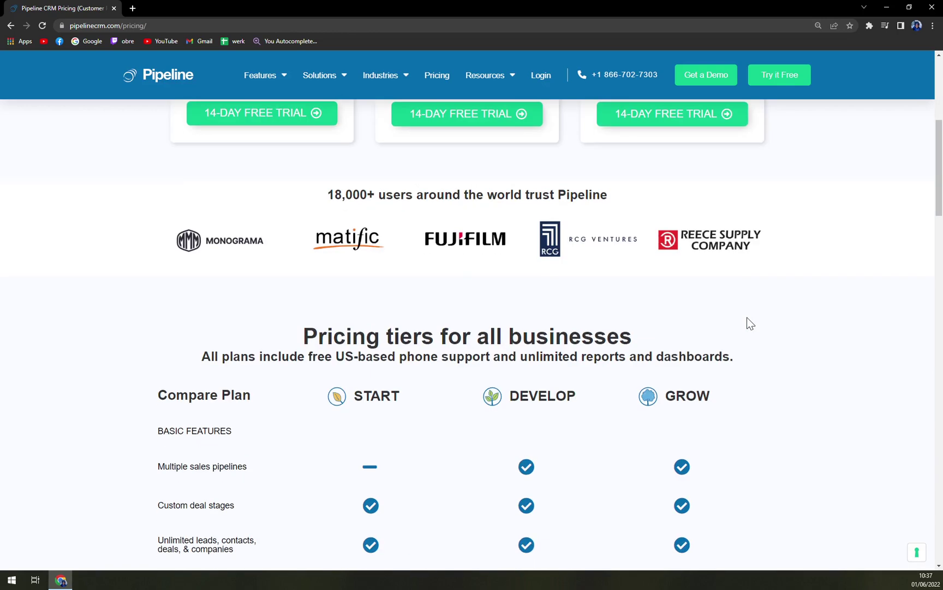
pyautogui.scroll(-4, 747, 322)
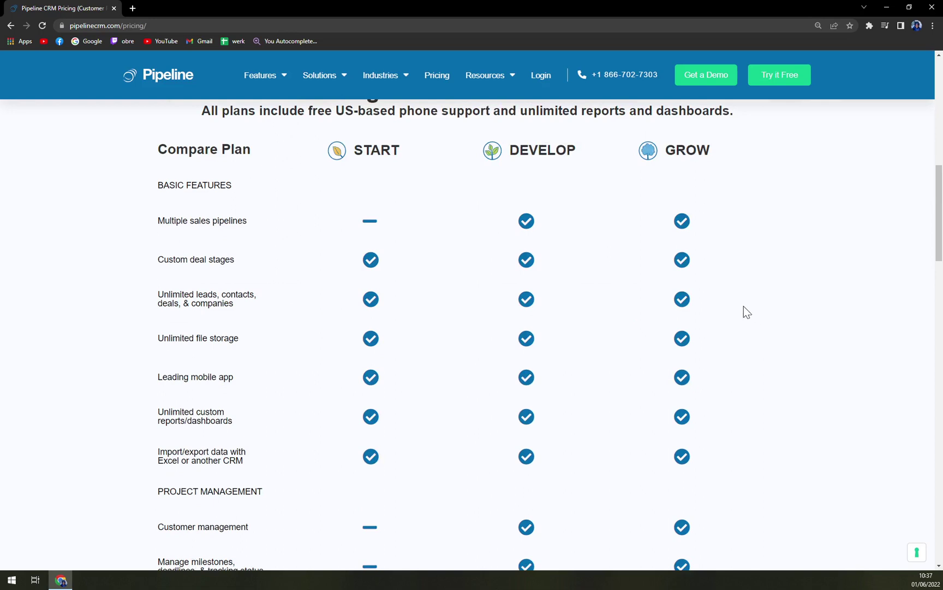
pyautogui.scroll(1, 674, 300)
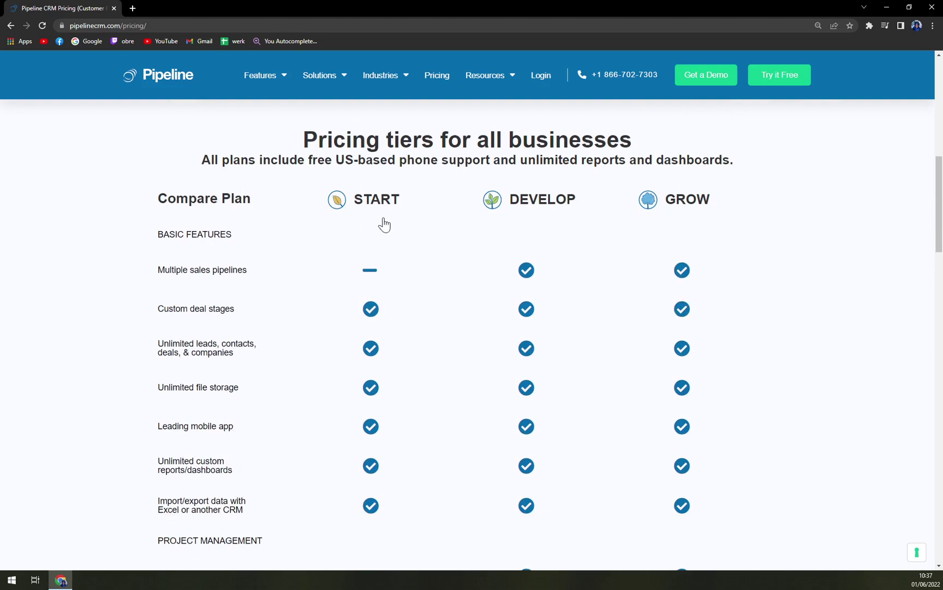
pyautogui.scroll(-6, 366, 248)
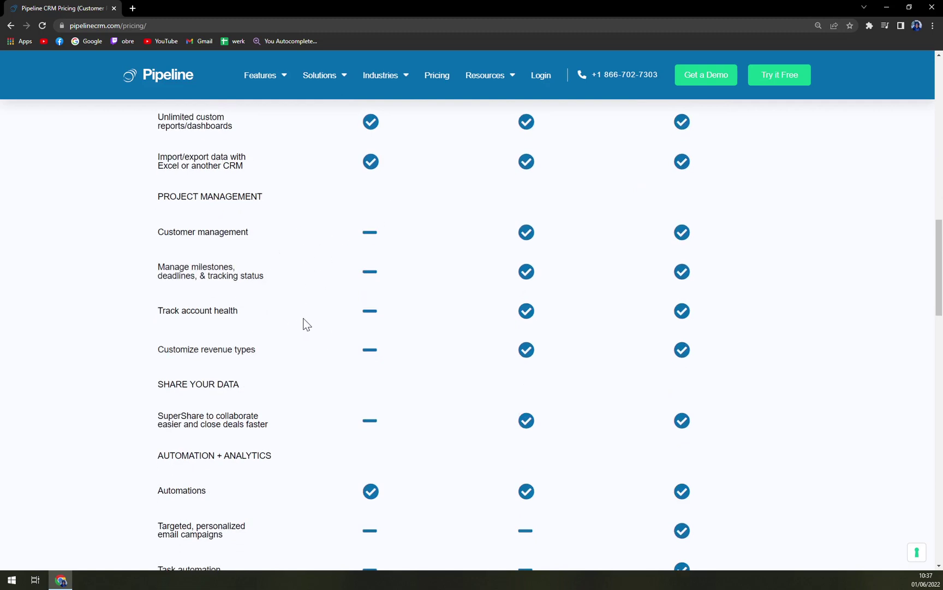
pyautogui.scroll(-3, 336, 332)
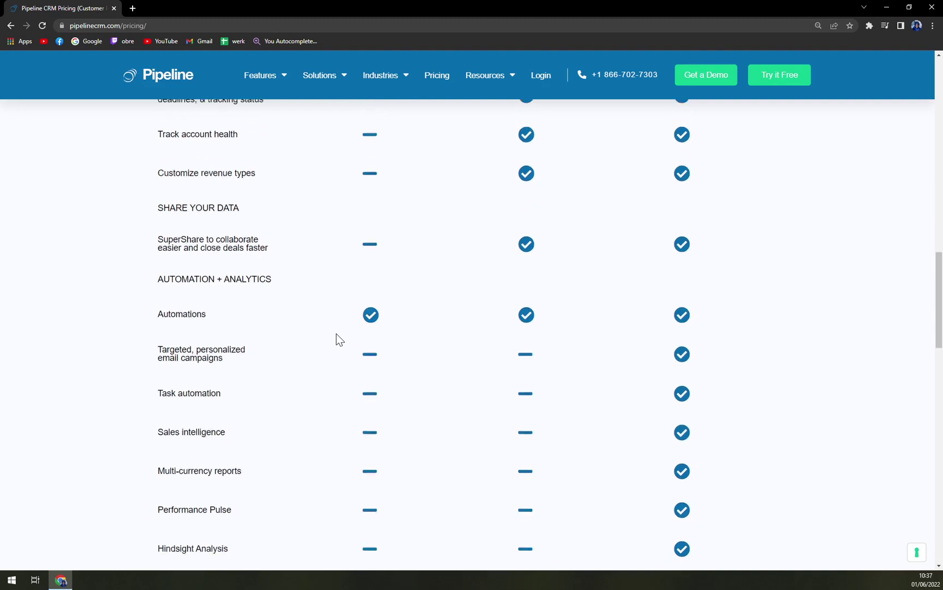
pyautogui.scroll(-3, 336, 334)
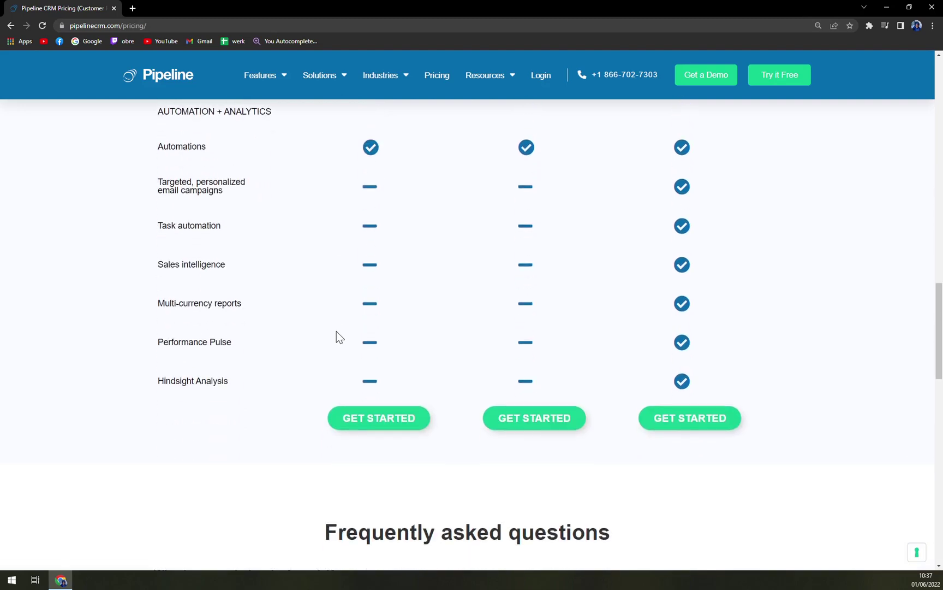
pyautogui.scroll(11, 336, 331)
pyautogui.scroll(3, 350, 337)
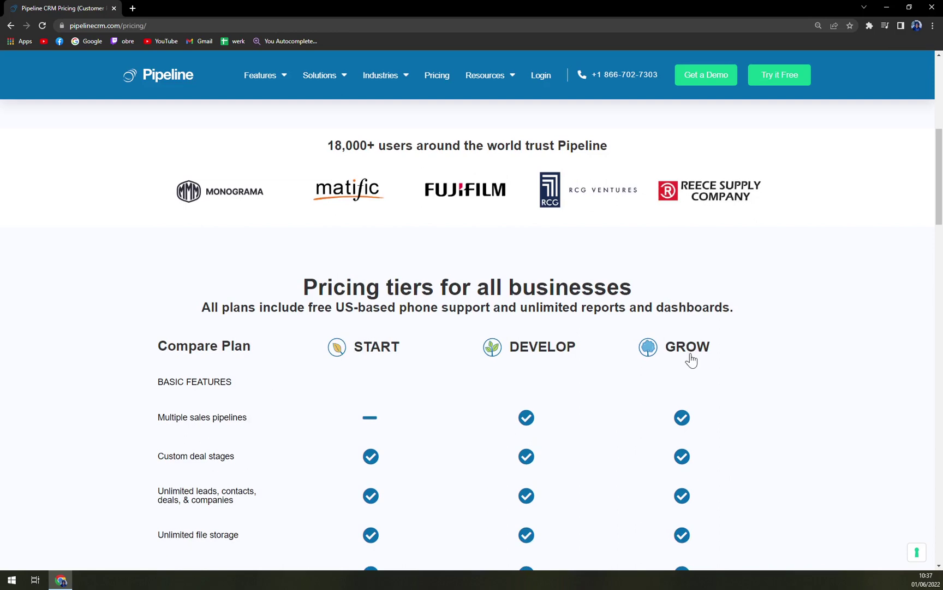
pyautogui.scroll(6, 728, 359)
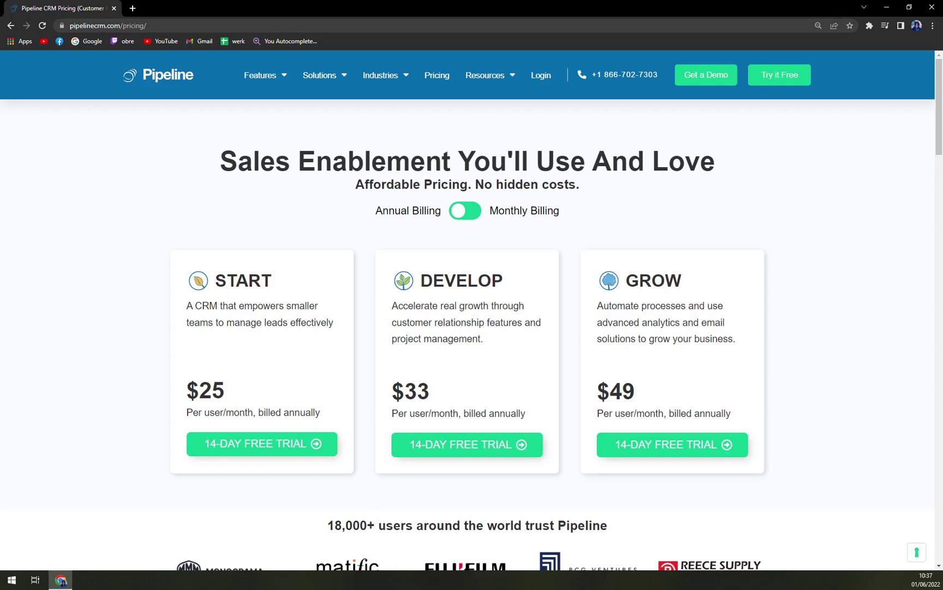
# From the Pipeline home page, start the free trial and sign up with a Google account.
pyautogui.click(173, 86)
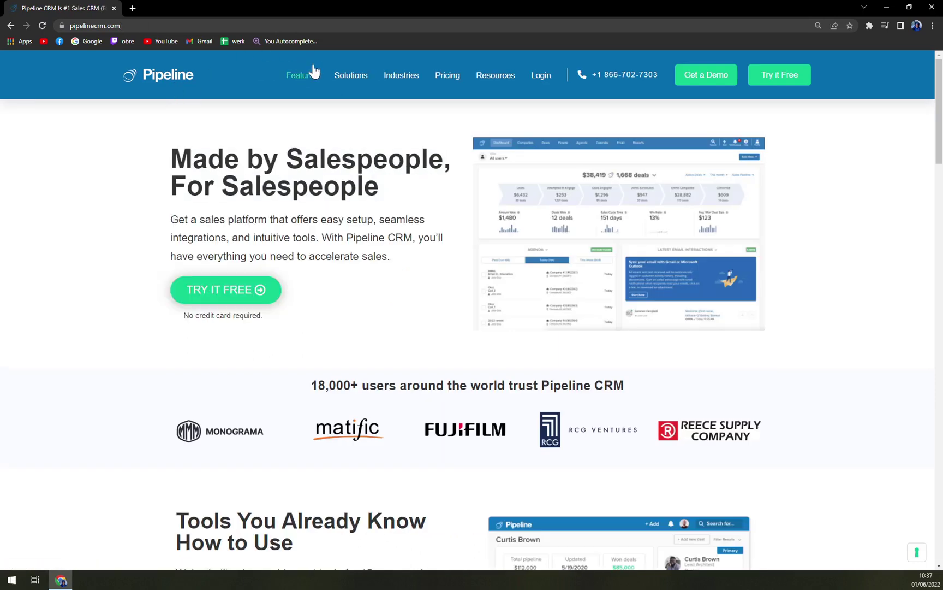
pyautogui.click(771, 86)
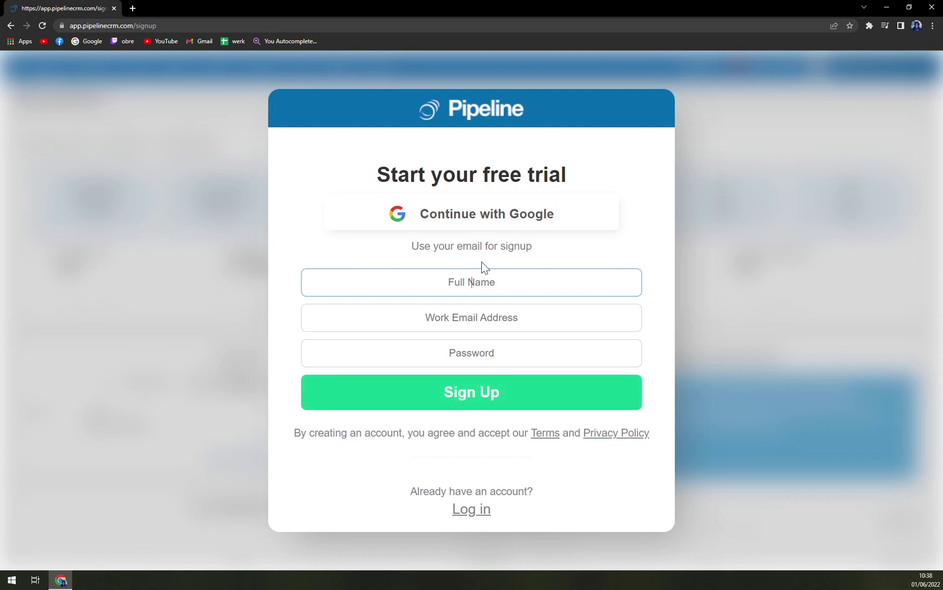
pyautogui.click(446, 217)
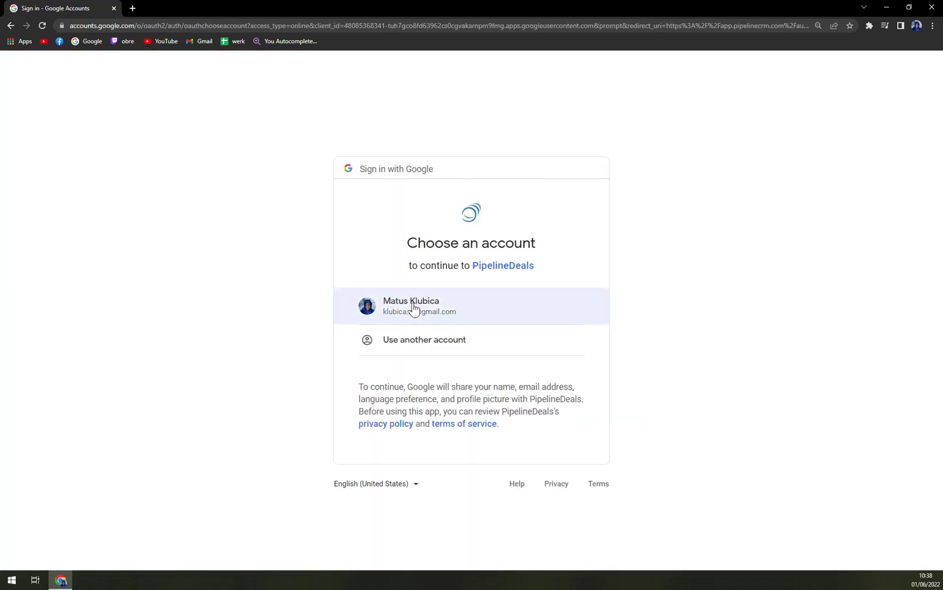
pyautogui.click(412, 307)
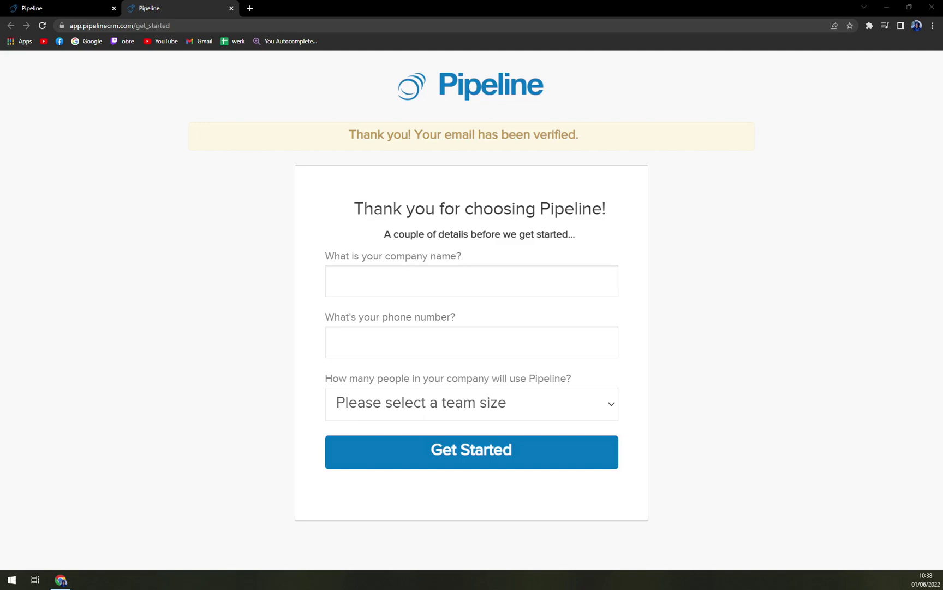
# Submit the get-started form with company MKTips, the phone number, and team size 1 to 3.
pyautogui.hotkey('alt', 'Tab')
pyautogui.write('MKTips')
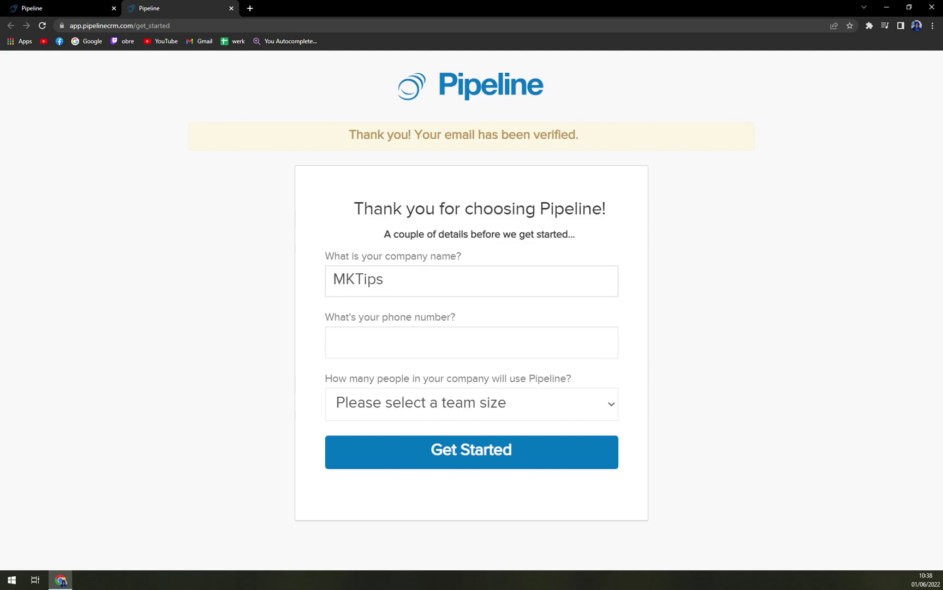
pyautogui.press('Tab')
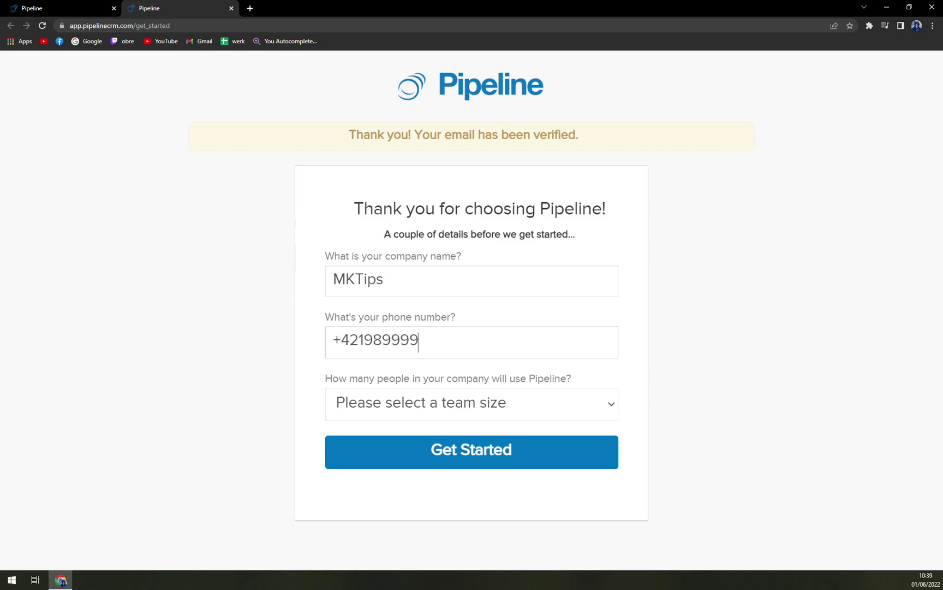
pyautogui.click(359, 404)
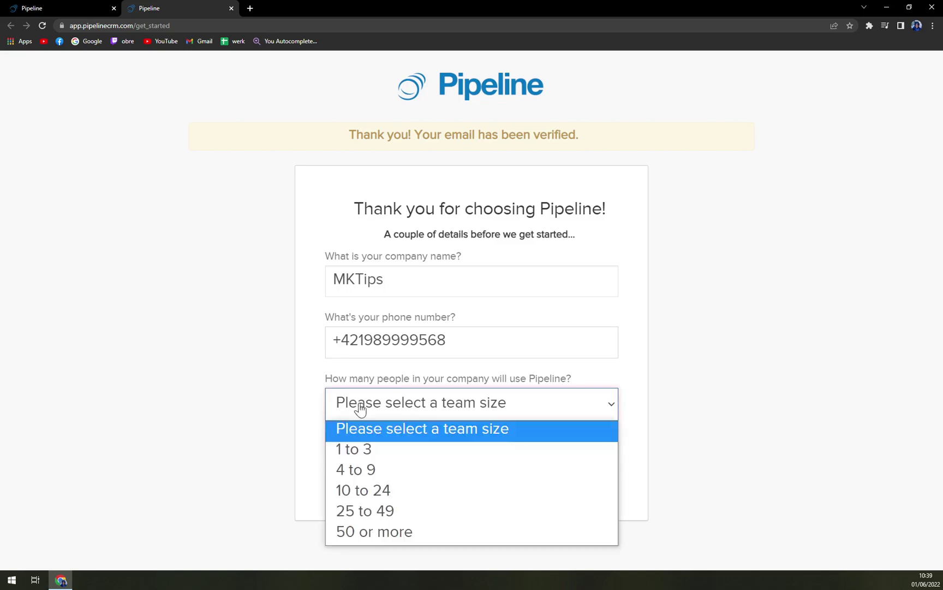
pyautogui.click(340, 451)
pyautogui.click(423, 463)
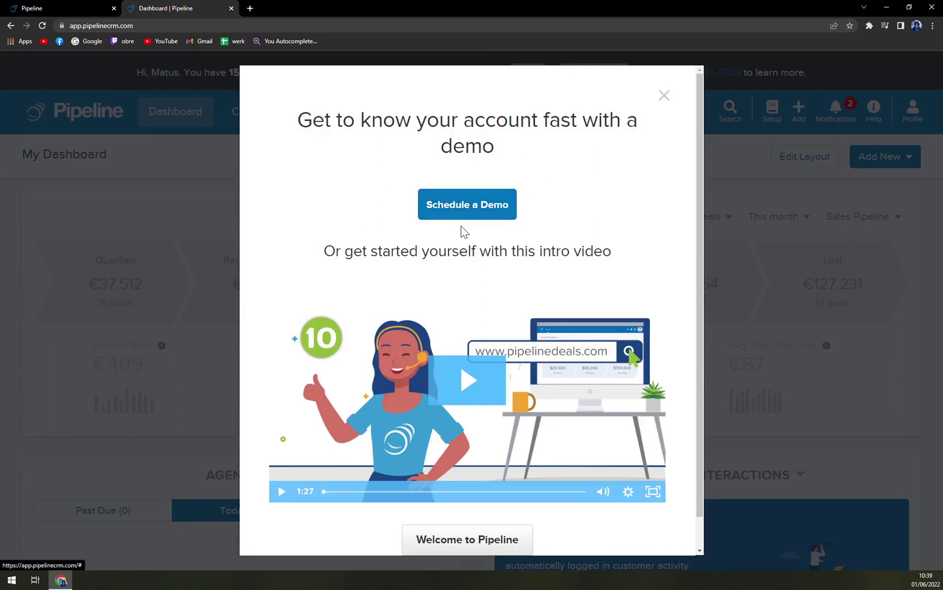
# Dismiss the demo pop-up and welcome side panel to reveal My Dashboard.
pyautogui.click(666, 96)
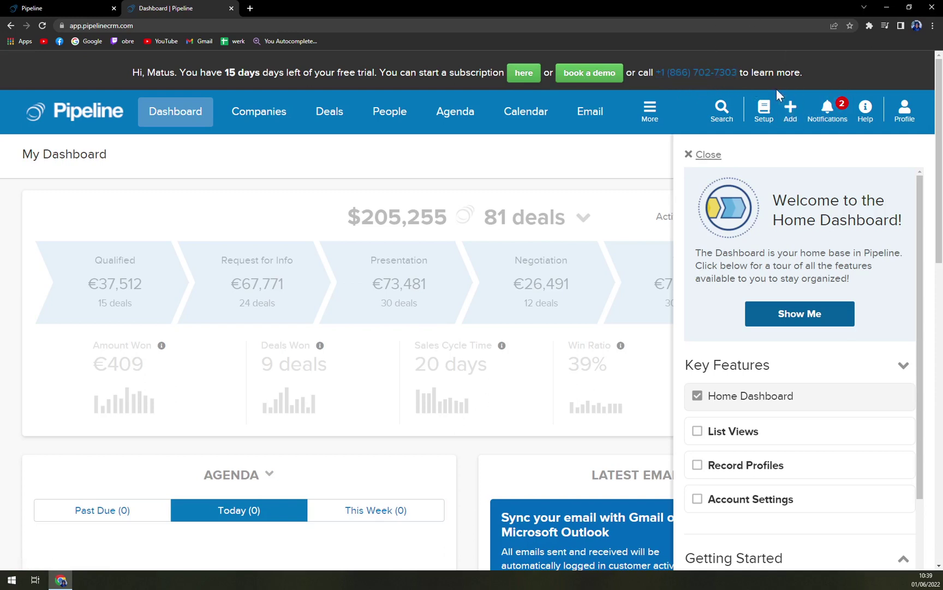
pyautogui.click(716, 154)
pyautogui.scroll(-6, 475, 180)
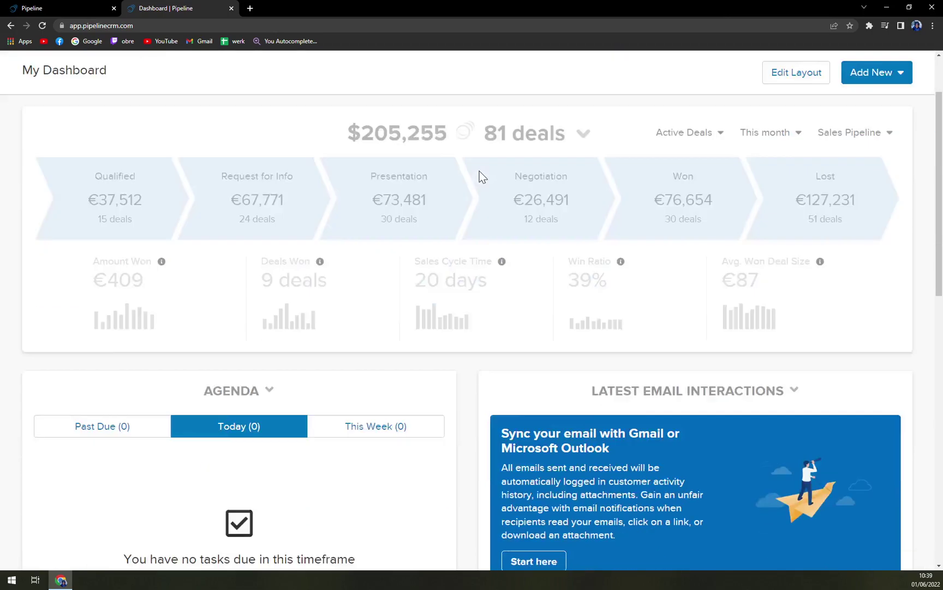
pyautogui.scroll(6, 483, 183)
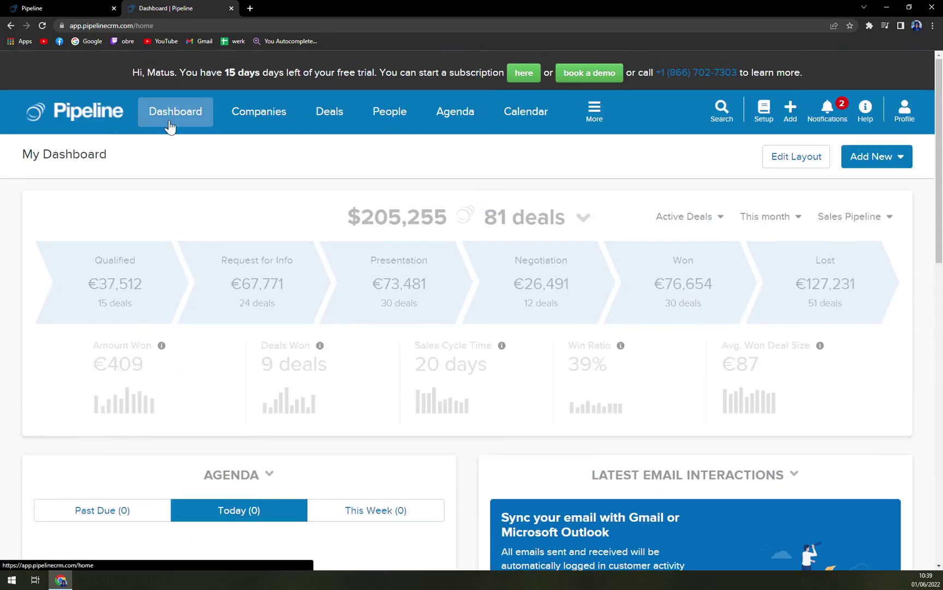
# Toggle dashboard layout editing on and off, then review the pipeline stage figures.
pyautogui.click(798, 161)
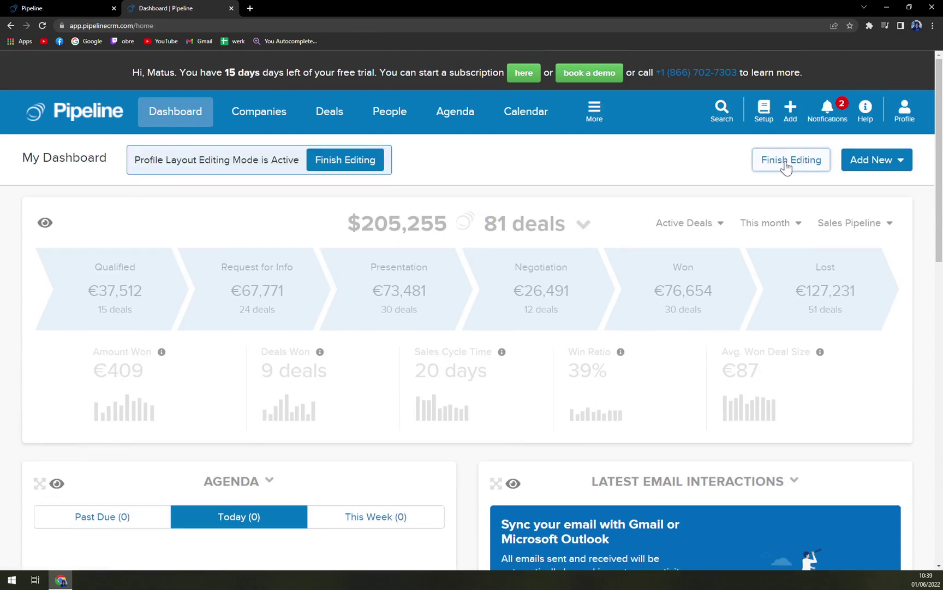
pyautogui.click(784, 163)
pyautogui.click(770, 160)
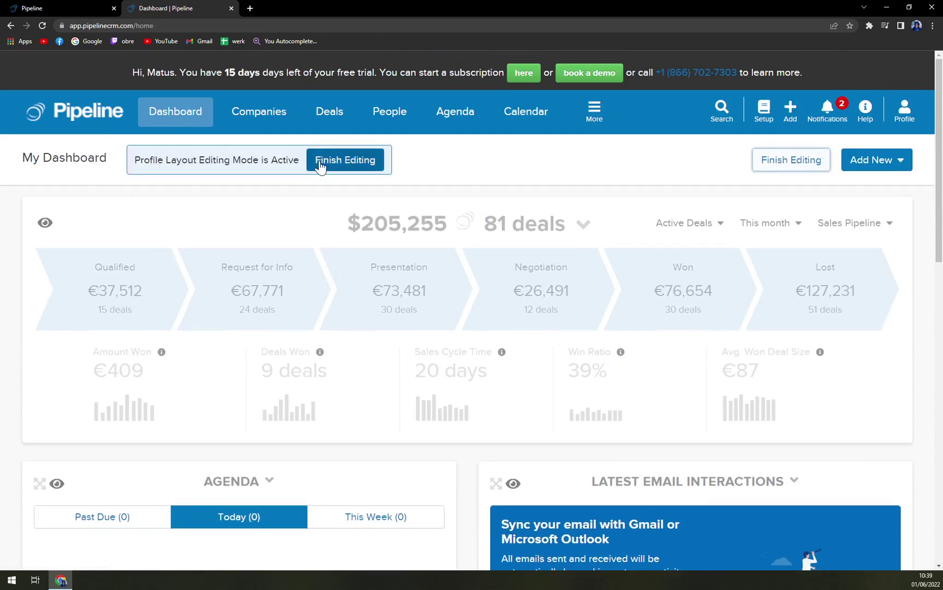
pyautogui.click(320, 165)
pyautogui.moveTo(391, 269)
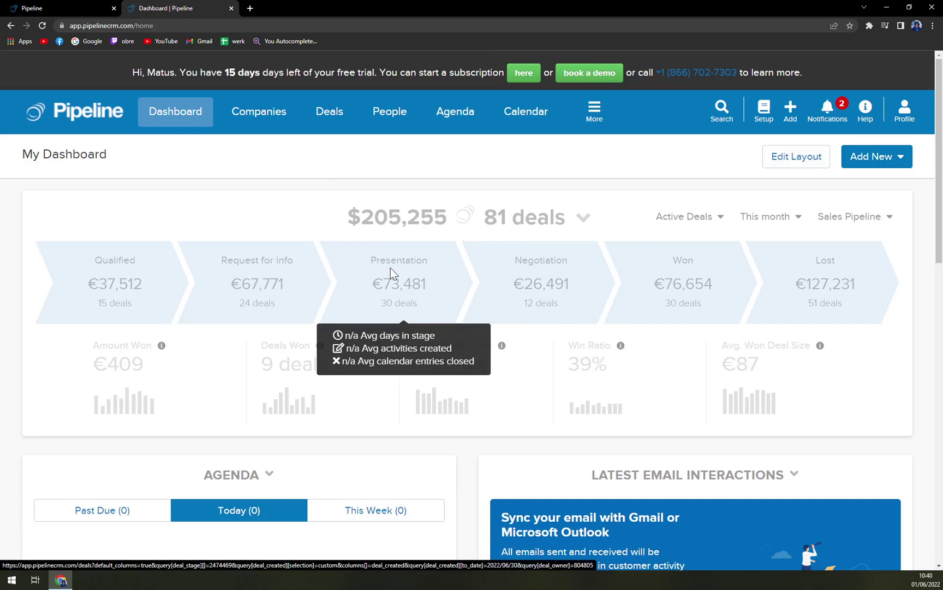
# Browse the Companies list, discard an unsaved New Company form, then view Deals.
pyautogui.click(254, 124)
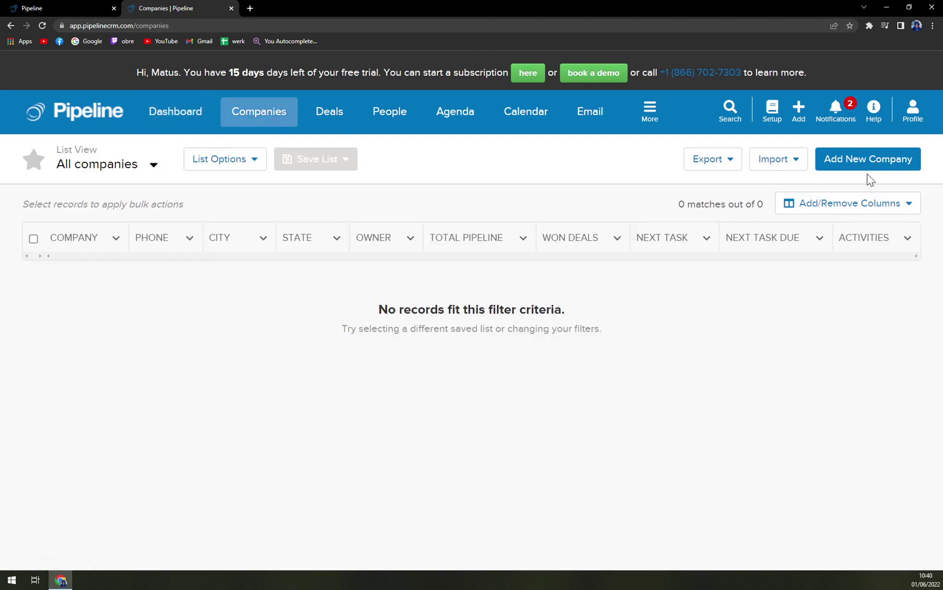
pyautogui.click(850, 159)
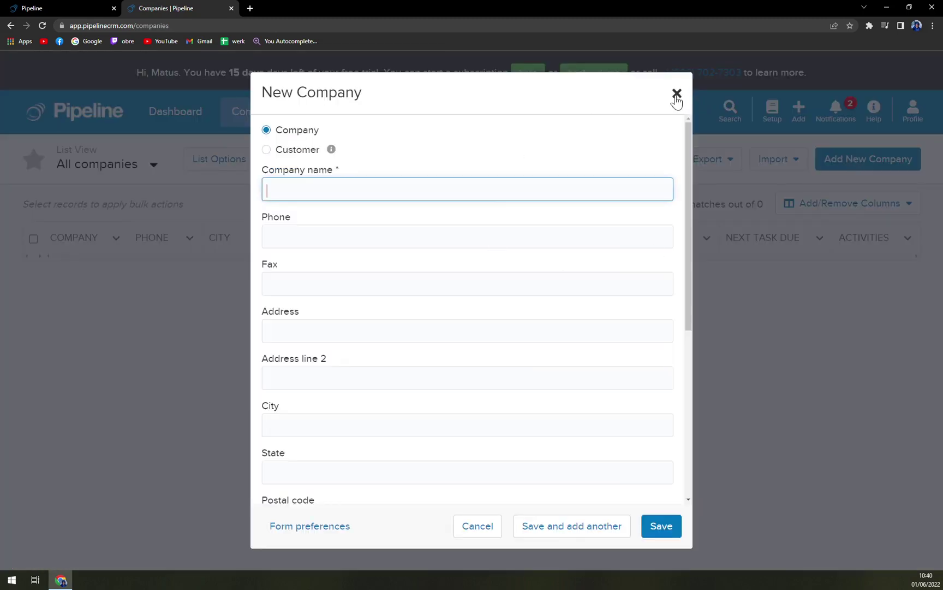
pyautogui.click(677, 93)
pyautogui.click(333, 118)
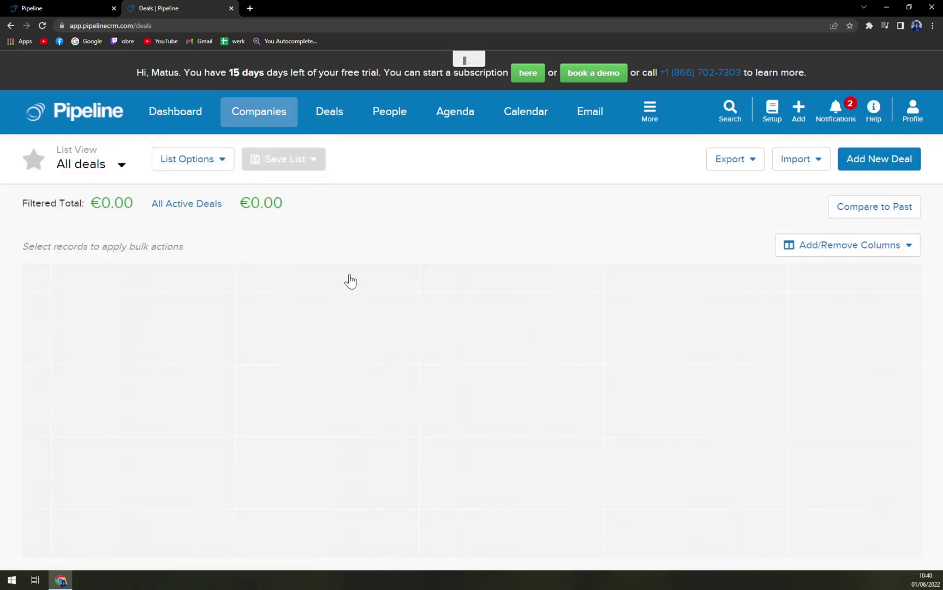
# Check the empty People list, discard a New Person form, and open the Agenda.
pyautogui.click(392, 117)
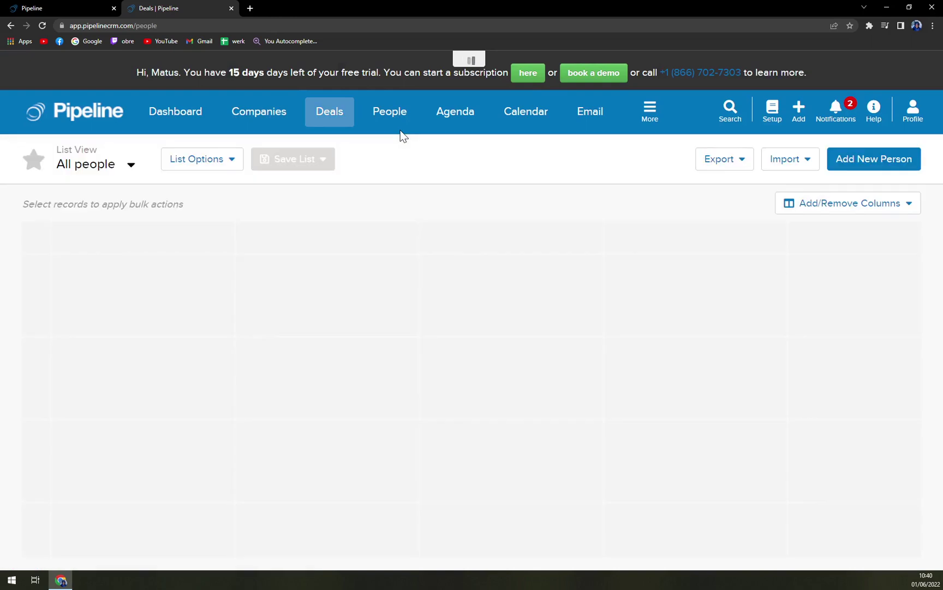
pyautogui.click(836, 160)
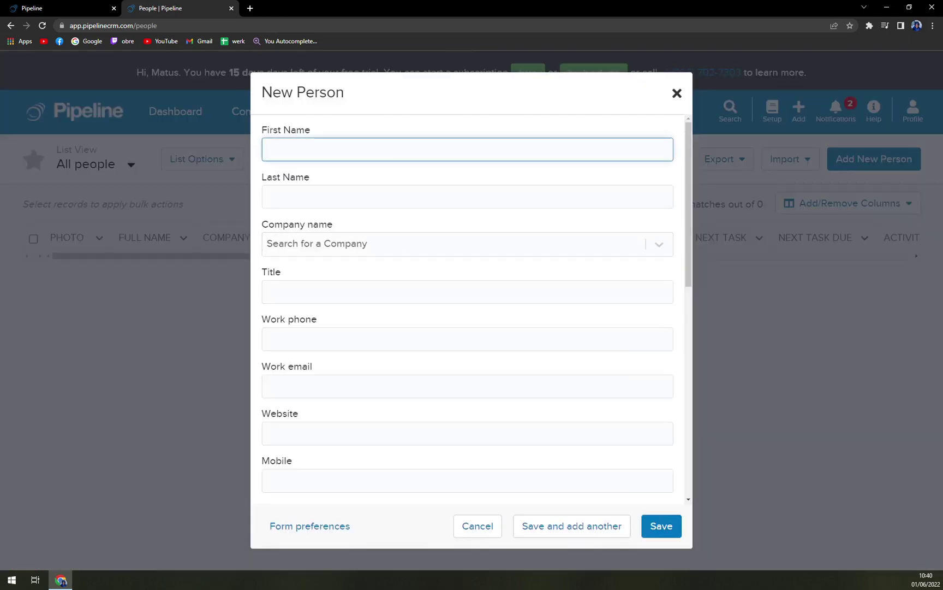
pyautogui.click(678, 95)
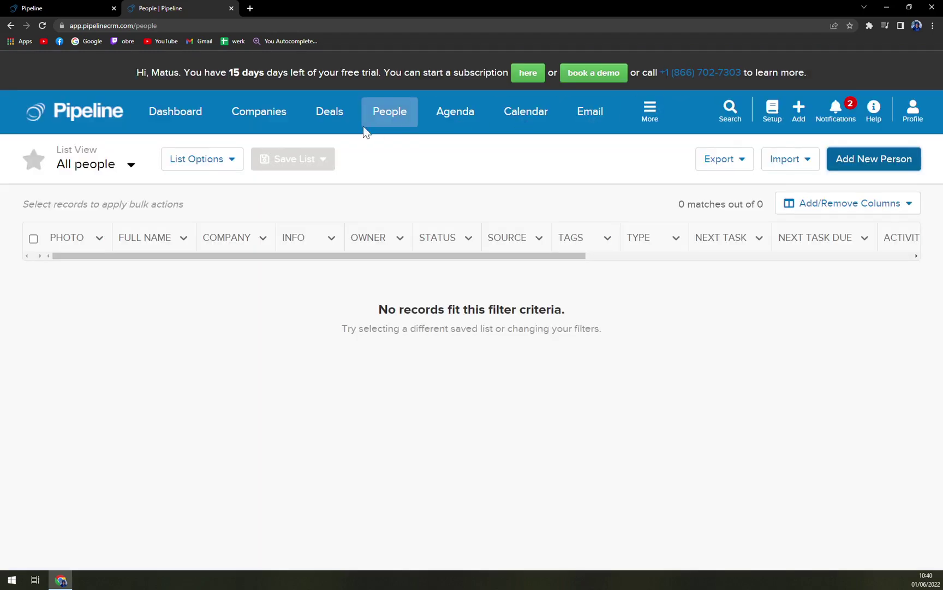
pyautogui.click(442, 117)
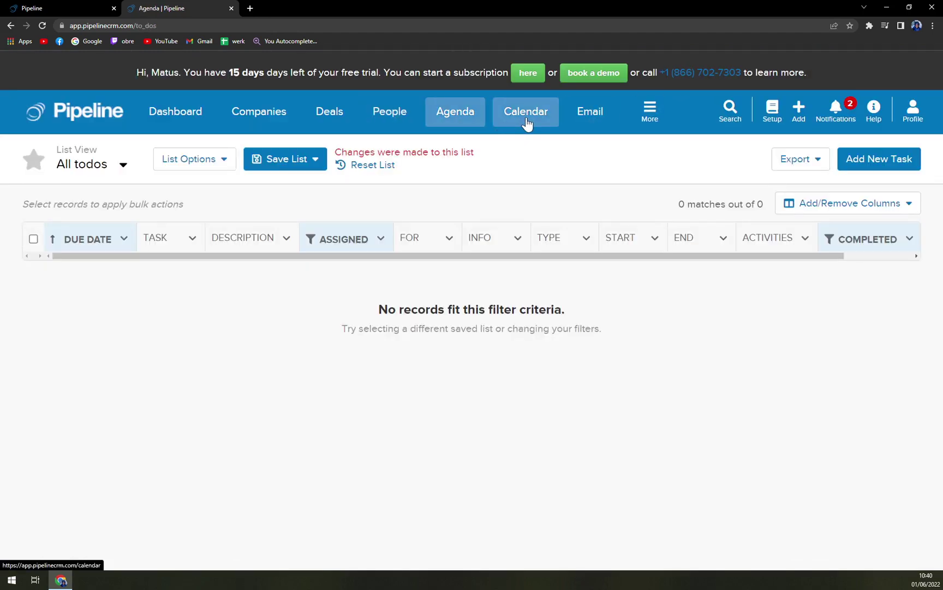
# View the June 2022 calendar, dismiss its announcement, then open the Email Inbox from More.
pyautogui.click(526, 122)
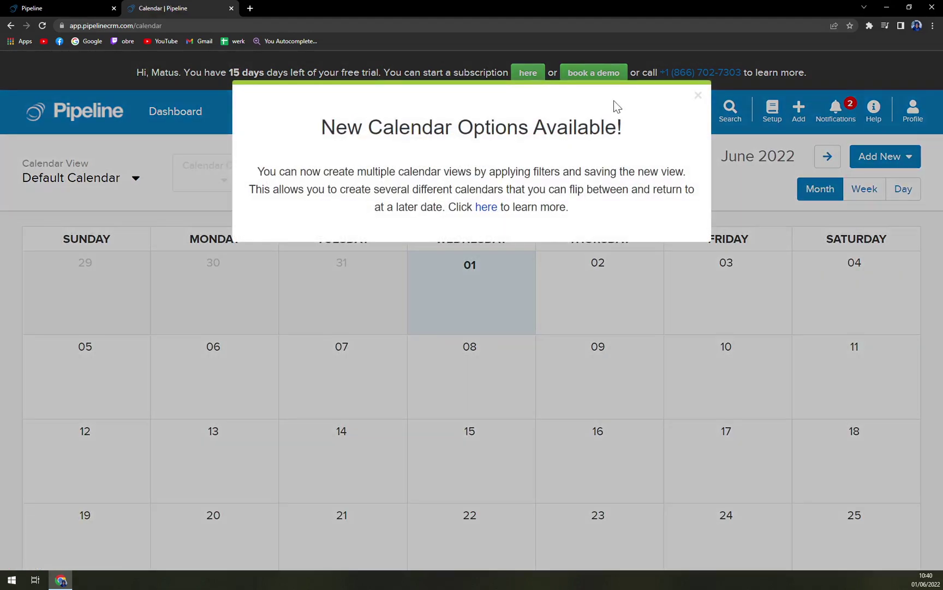
pyautogui.click(699, 97)
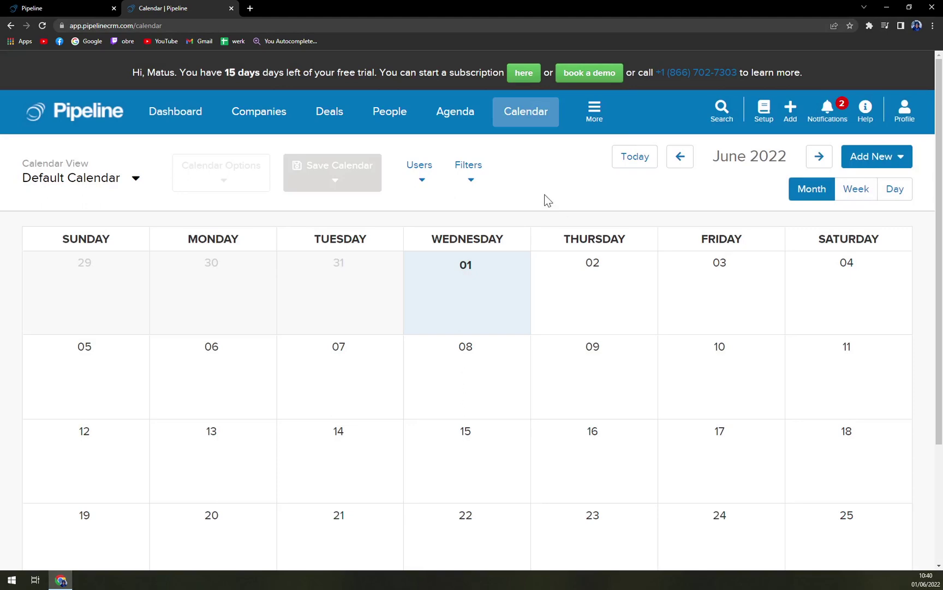
pyautogui.click(600, 116)
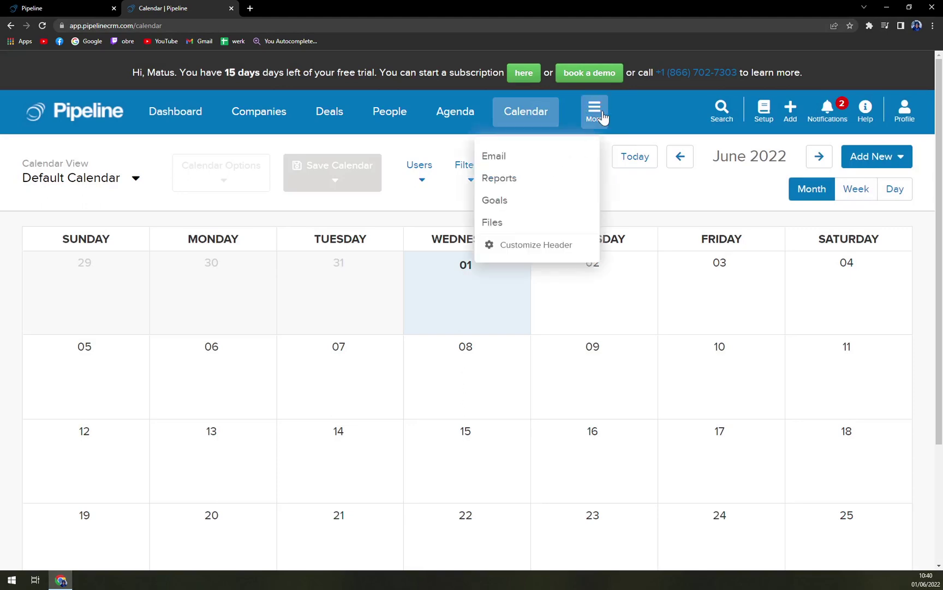
pyautogui.click(529, 155)
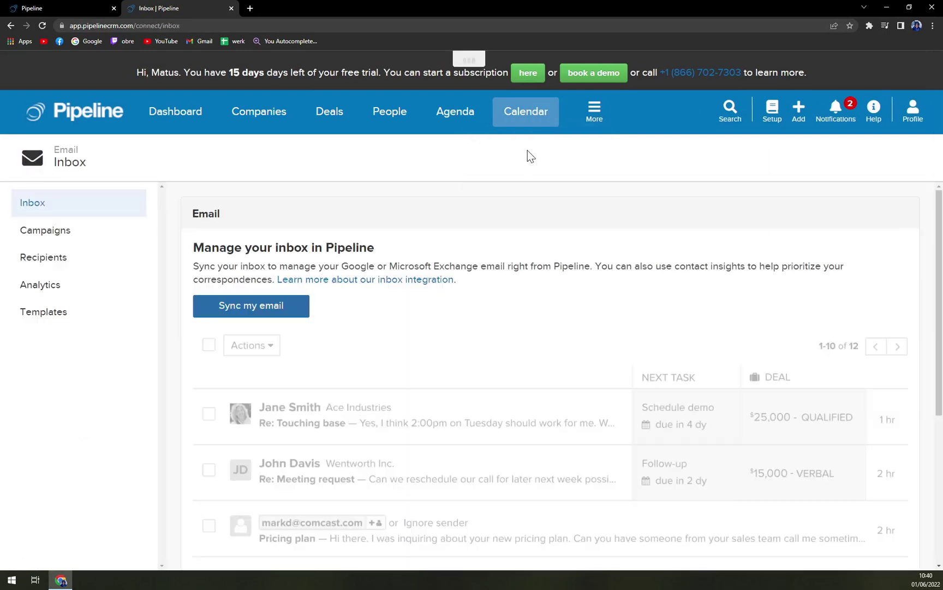
# Preview the email sync providers without syncing, then check the More sections and global search.
pyautogui.click(283, 322)
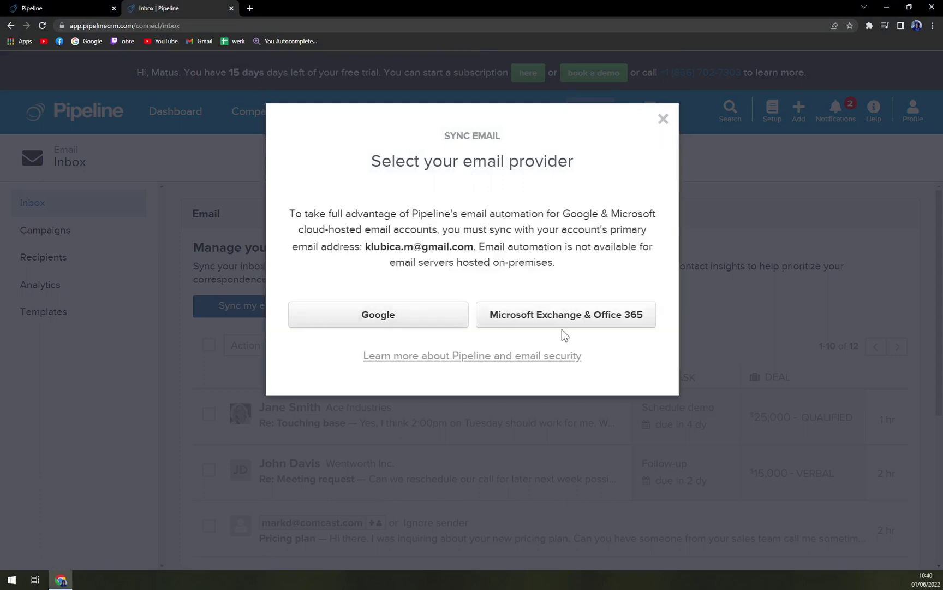
pyautogui.click(665, 118)
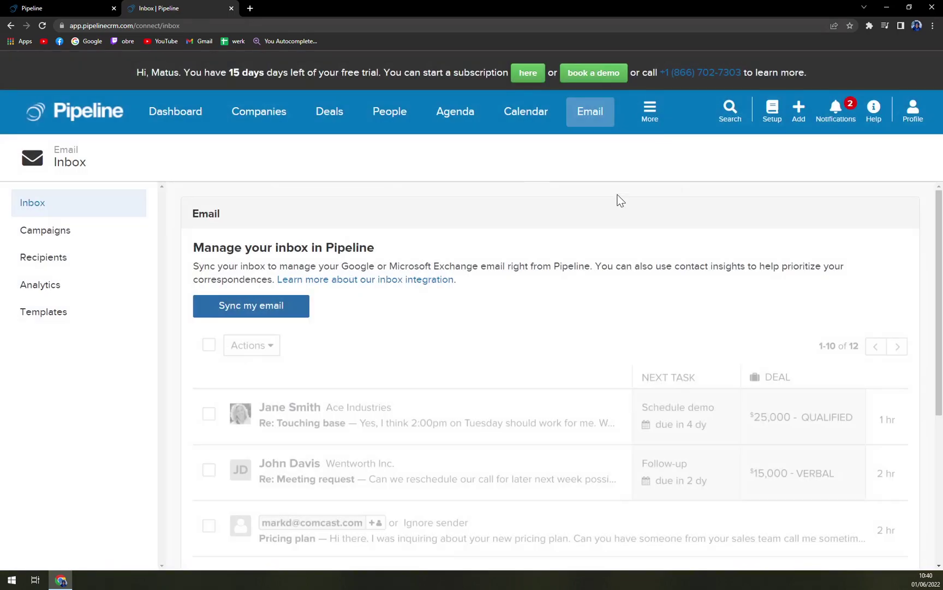
pyautogui.click(661, 112)
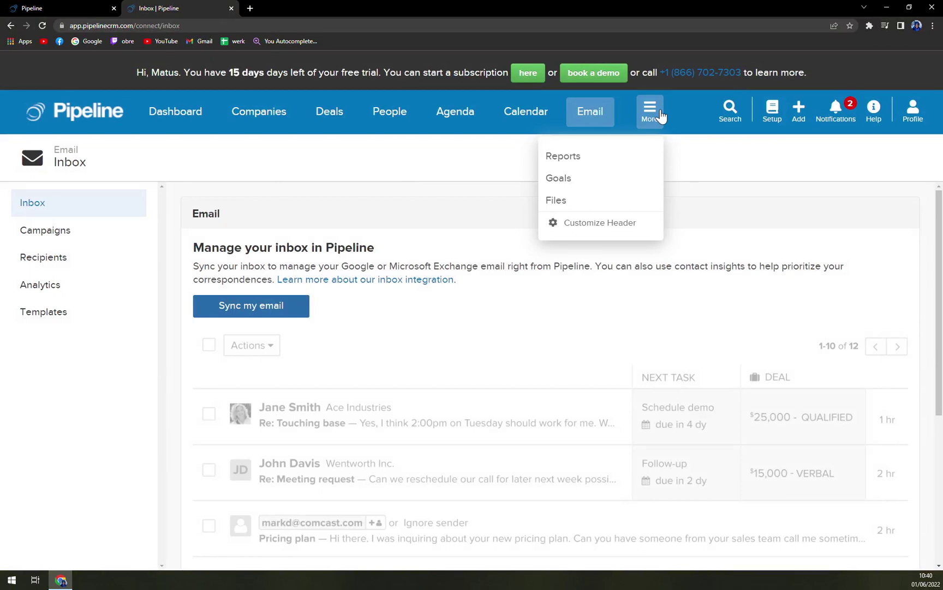
pyautogui.click(730, 109)
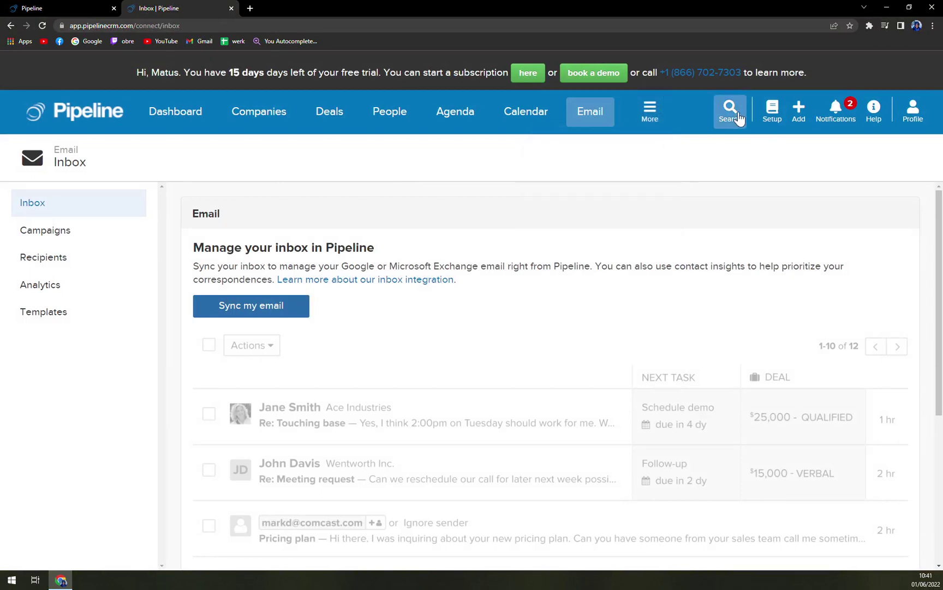
pyautogui.click(675, 166)
# Peek at the setup guide, Add menu, notifications and profile options, then return to My Dashboard.
pyautogui.click(772, 109)
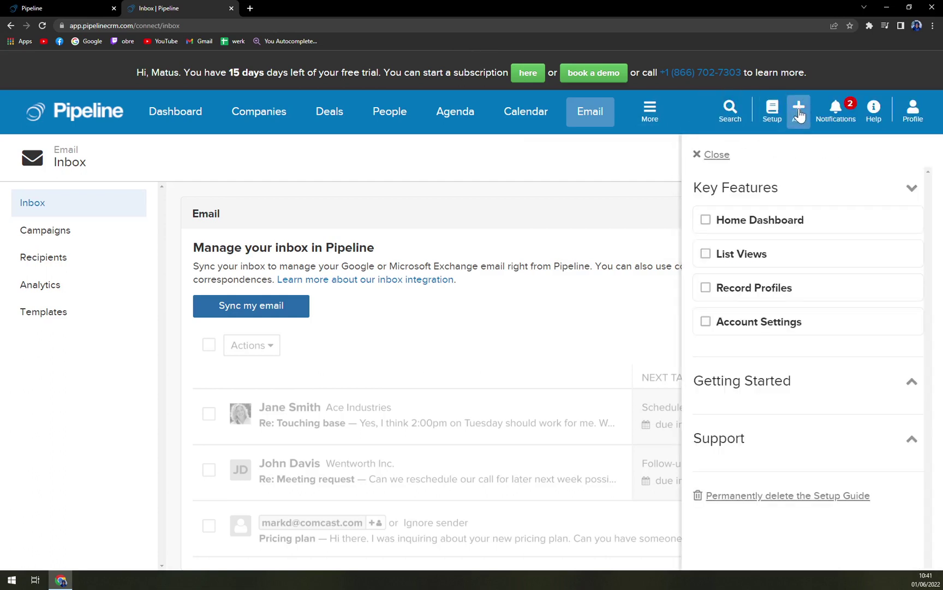
pyautogui.click(723, 157)
pyautogui.click(795, 123)
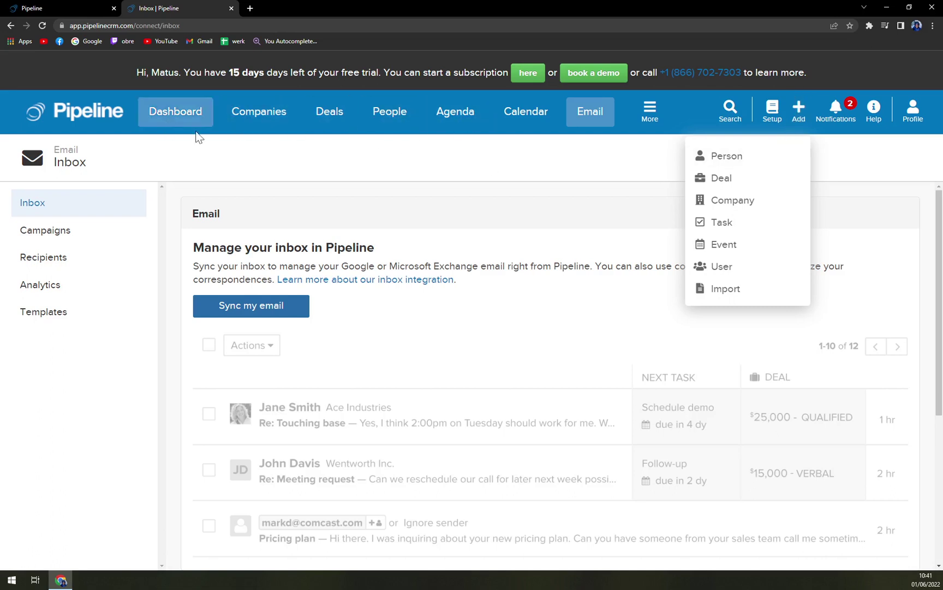
pyautogui.click(836, 109)
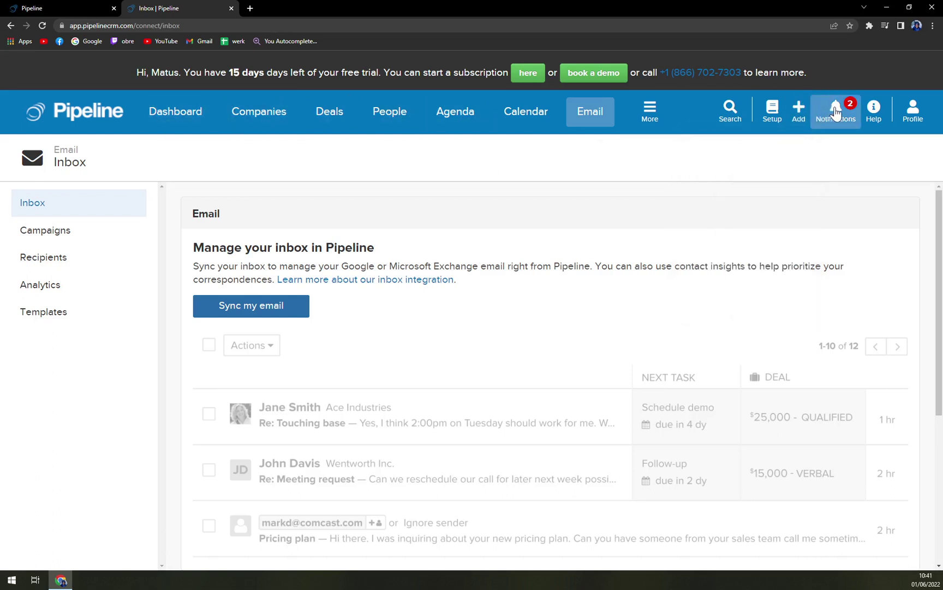
pyautogui.click(913, 111)
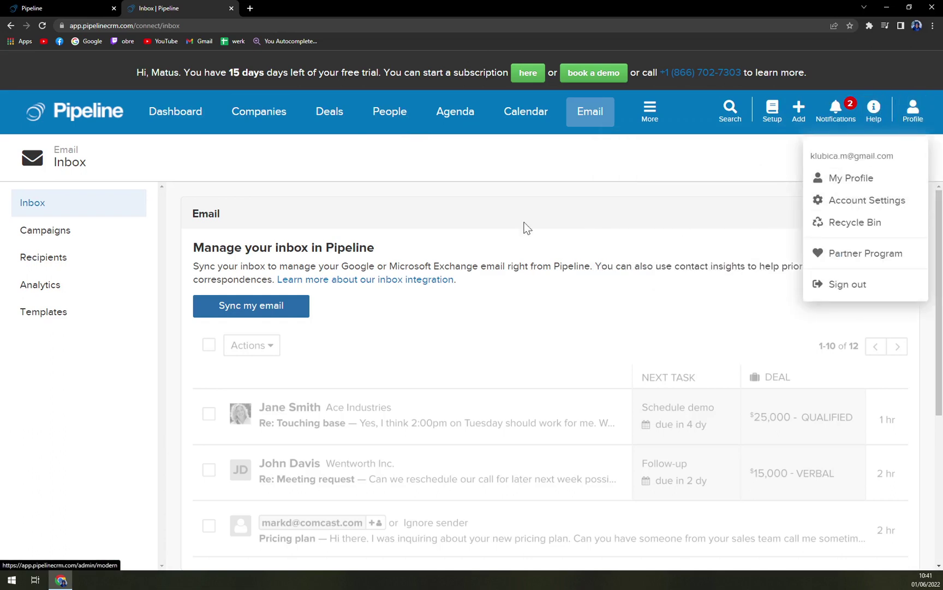
pyautogui.click(342, 173)
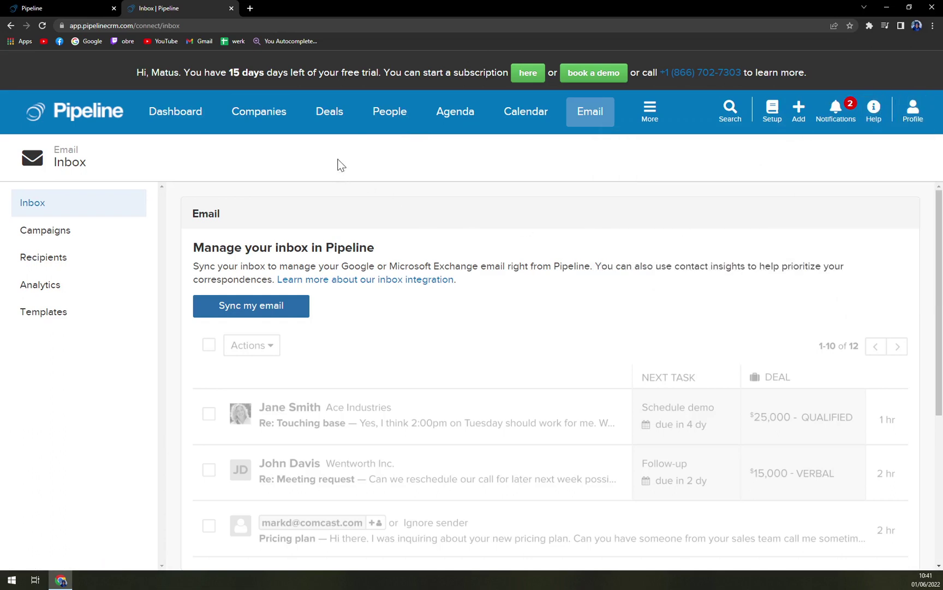
pyautogui.click(154, 124)
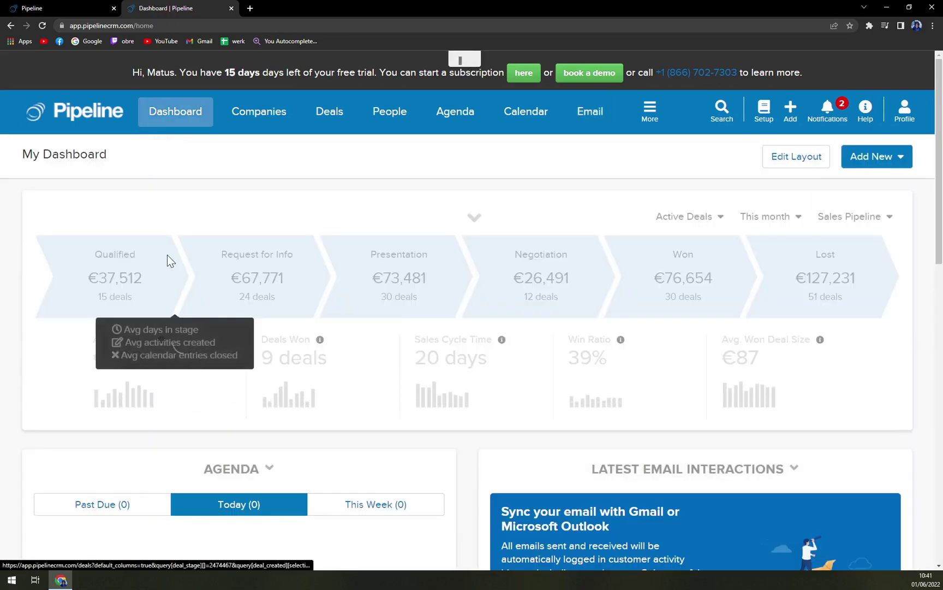
pyautogui.click(875, 163)
pyautogui.click(670, 175)
pyautogui.scroll(-5, 556, 312)
pyautogui.scroll(5, 555, 312)
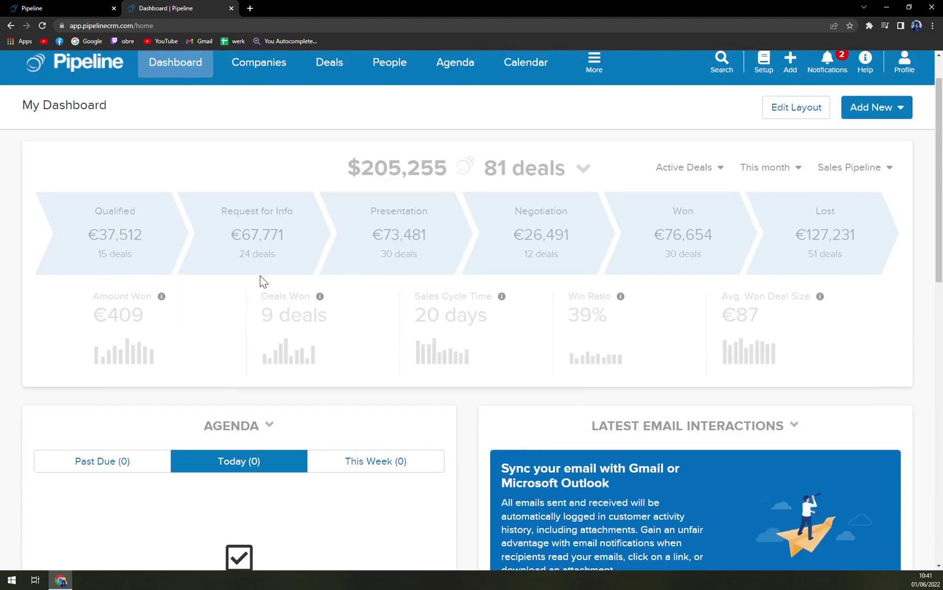
pyautogui.scroll(-5, 261, 280)
pyautogui.scroll(-6, 448, 218)
pyautogui.scroll(7, 447, 218)
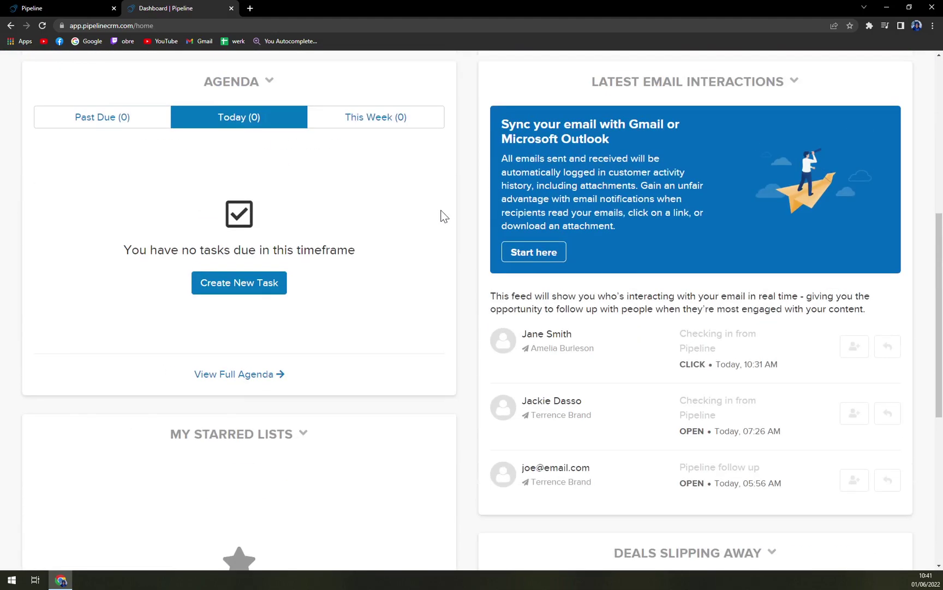
pyautogui.scroll(-1, 763, 251)
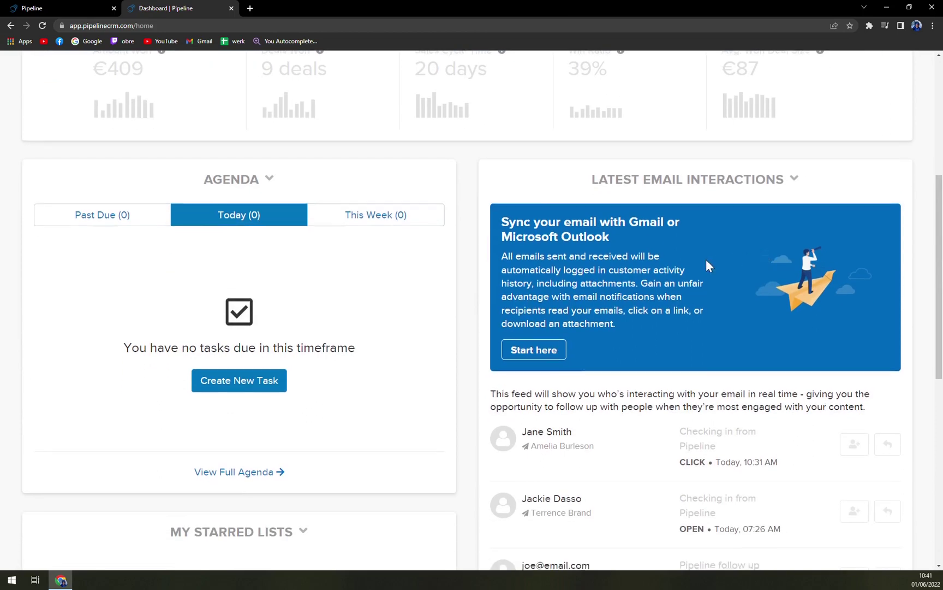
pyautogui.scroll(-4, 373, 316)
pyautogui.scroll(-2, 258, 339)
pyautogui.scroll(2, 364, 327)
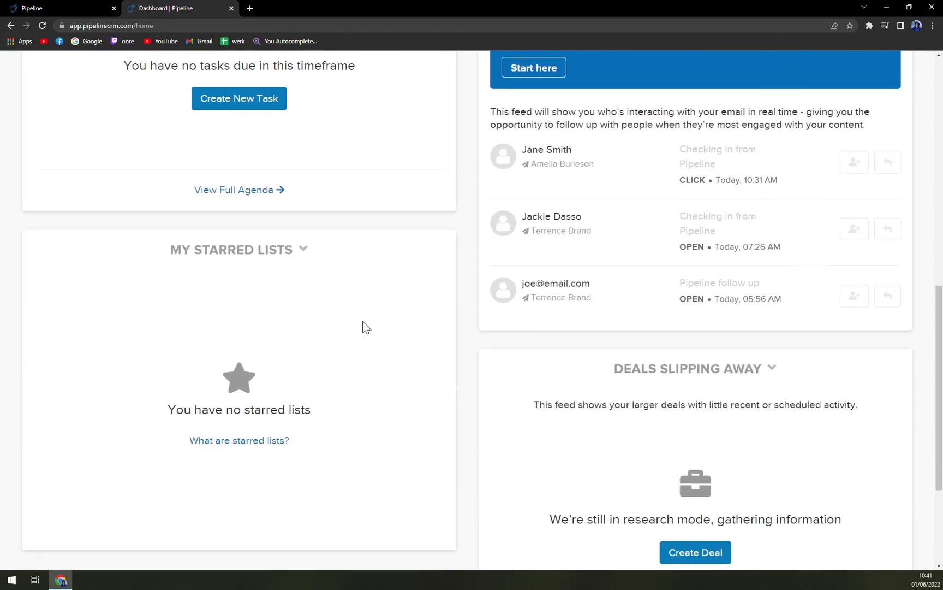
pyautogui.scroll(-5, 445, 349)
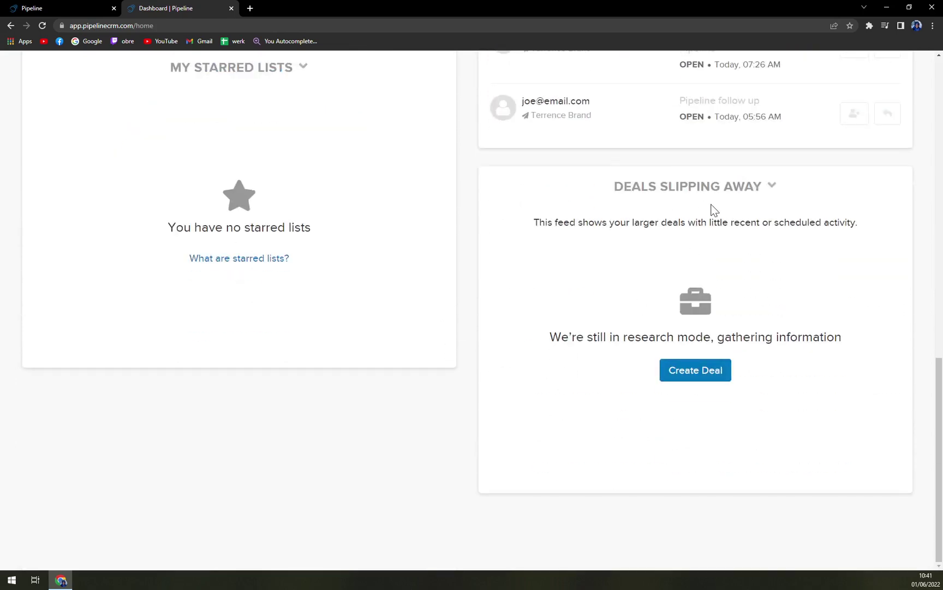
pyautogui.click(701, 374)
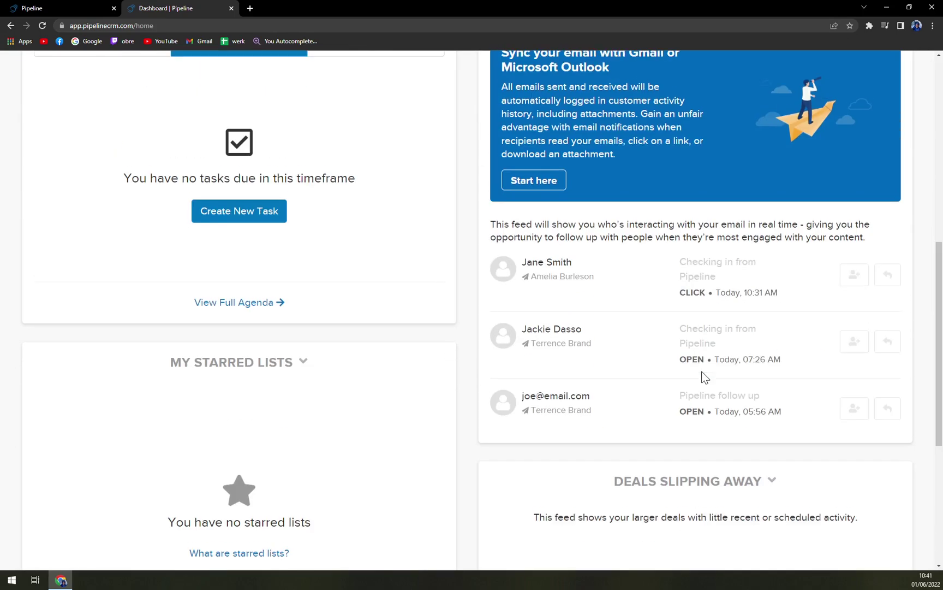
pyautogui.scroll(2, 704, 372)
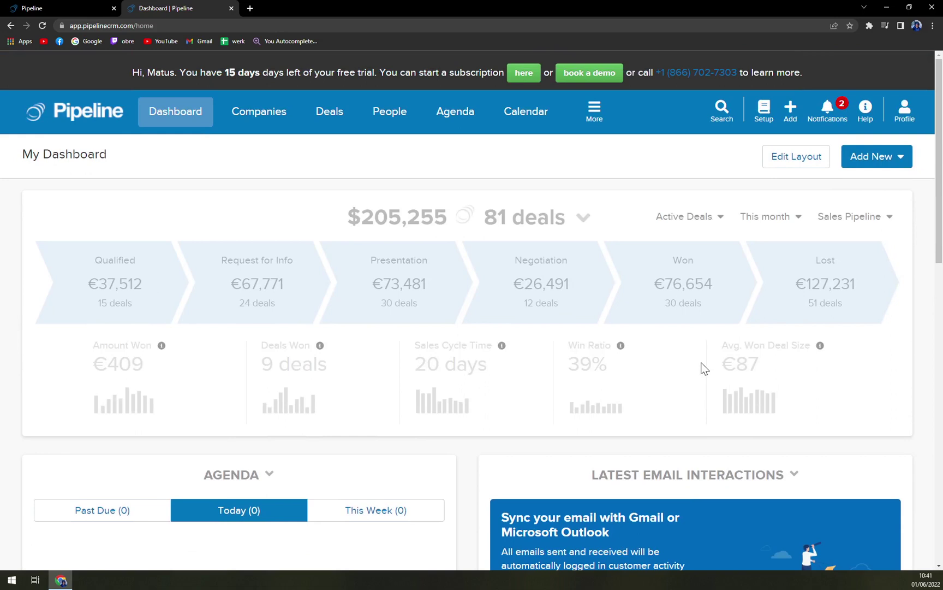